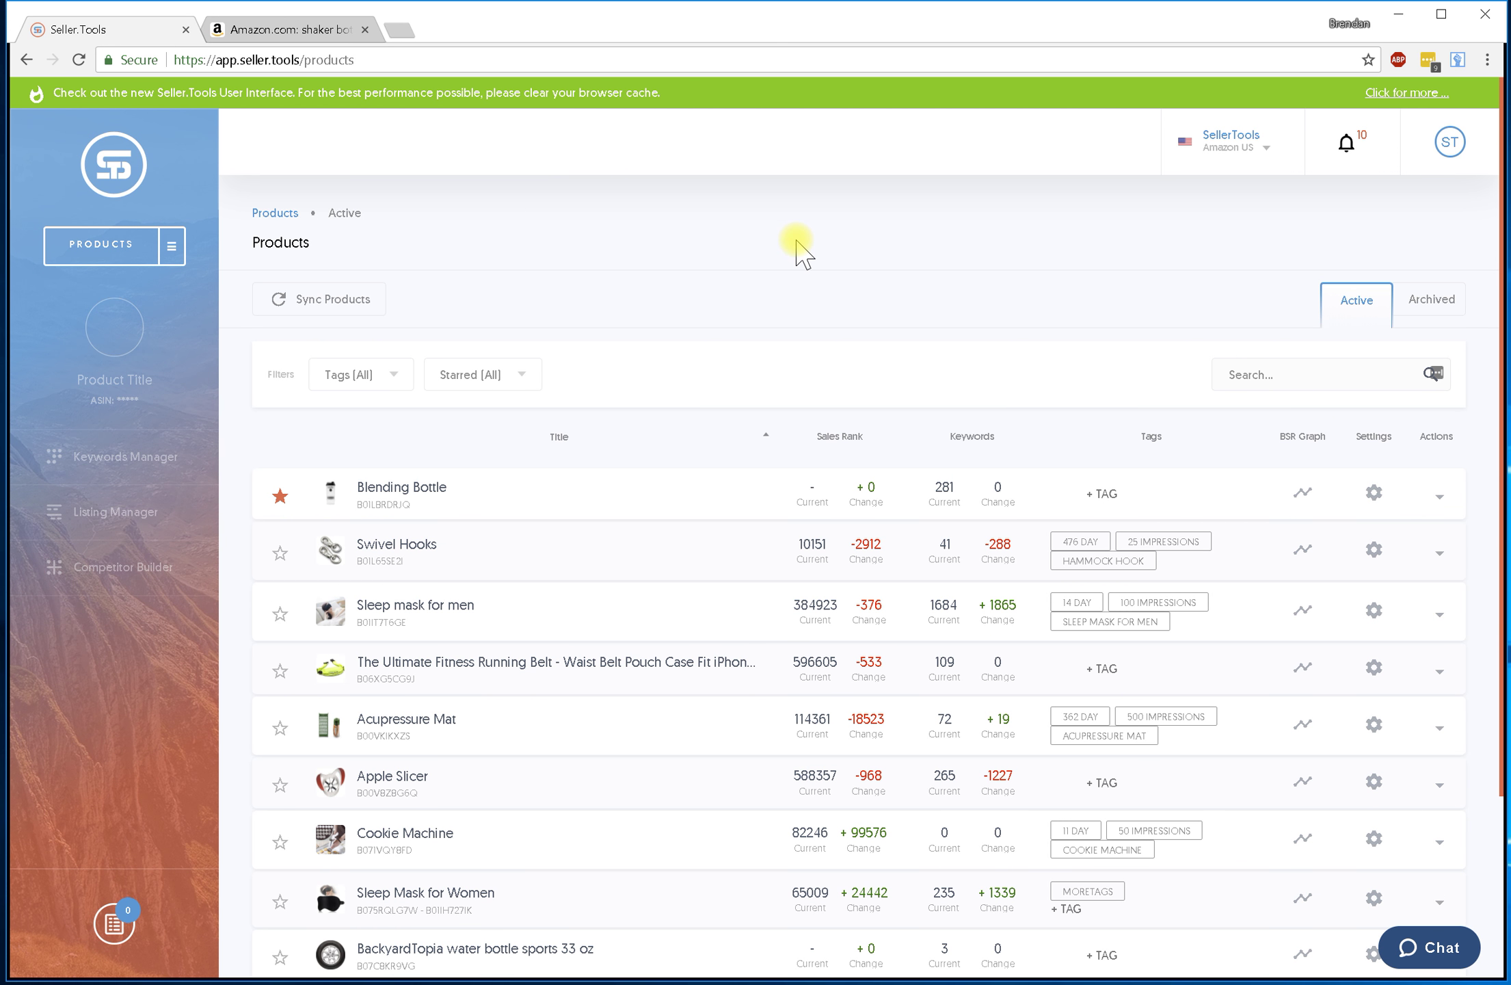
{"action": "scroll", "coordinate": [674, 494], "scroll_direction": "down", "scroll_amount": 2}
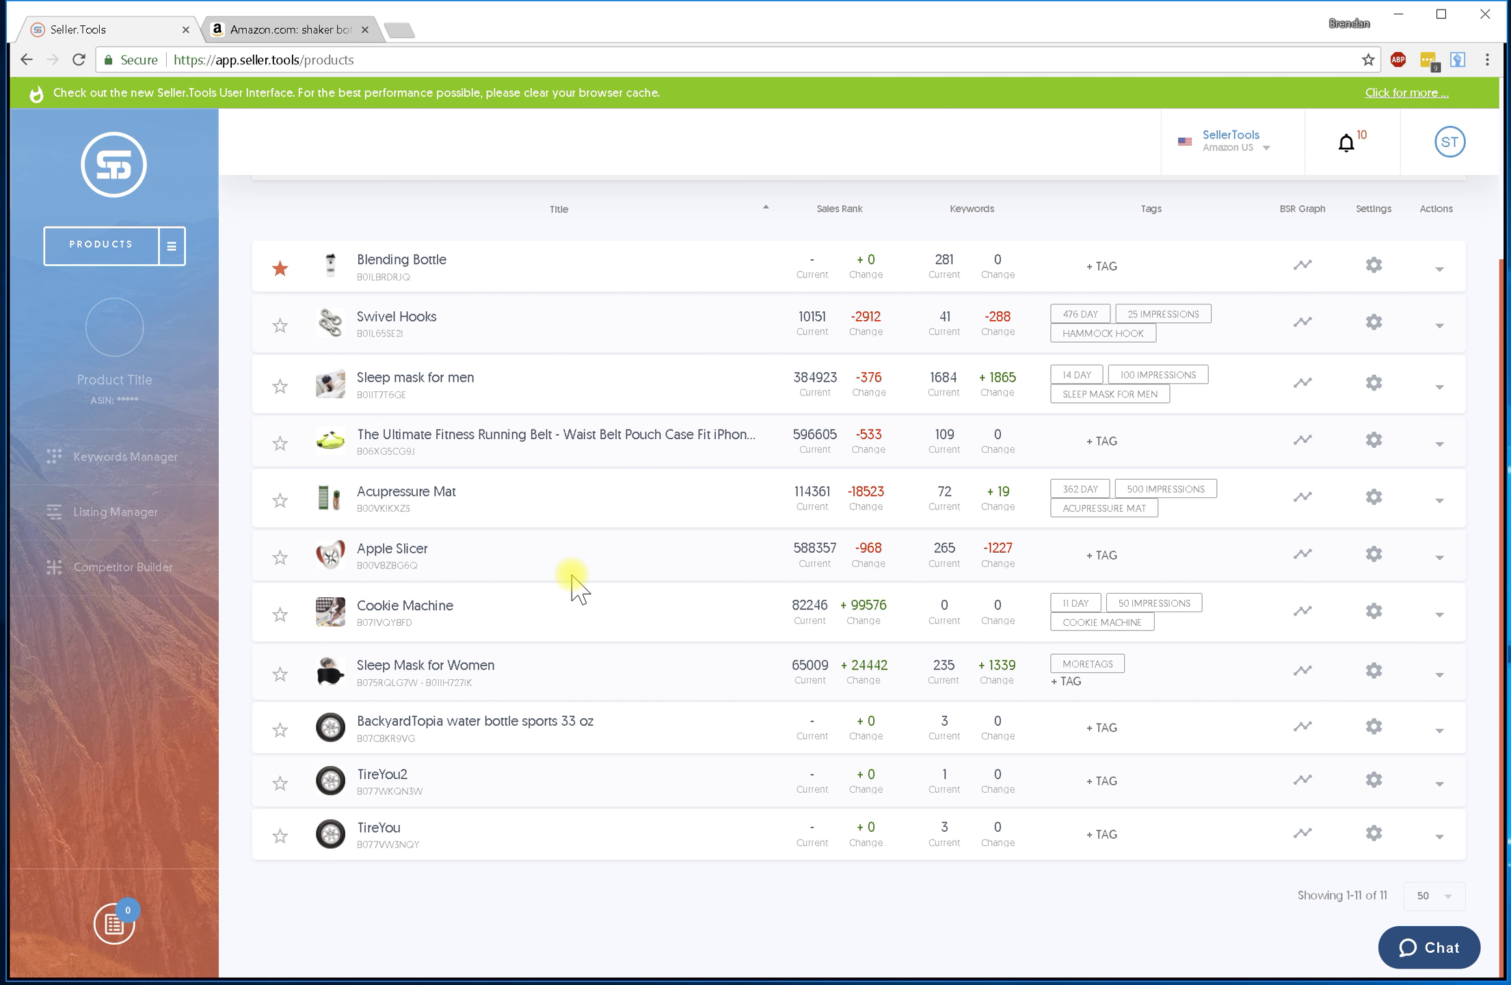
{"action": "scroll", "coordinate": [569, 579], "scroll_direction": "up", "scroll_amount": 2}
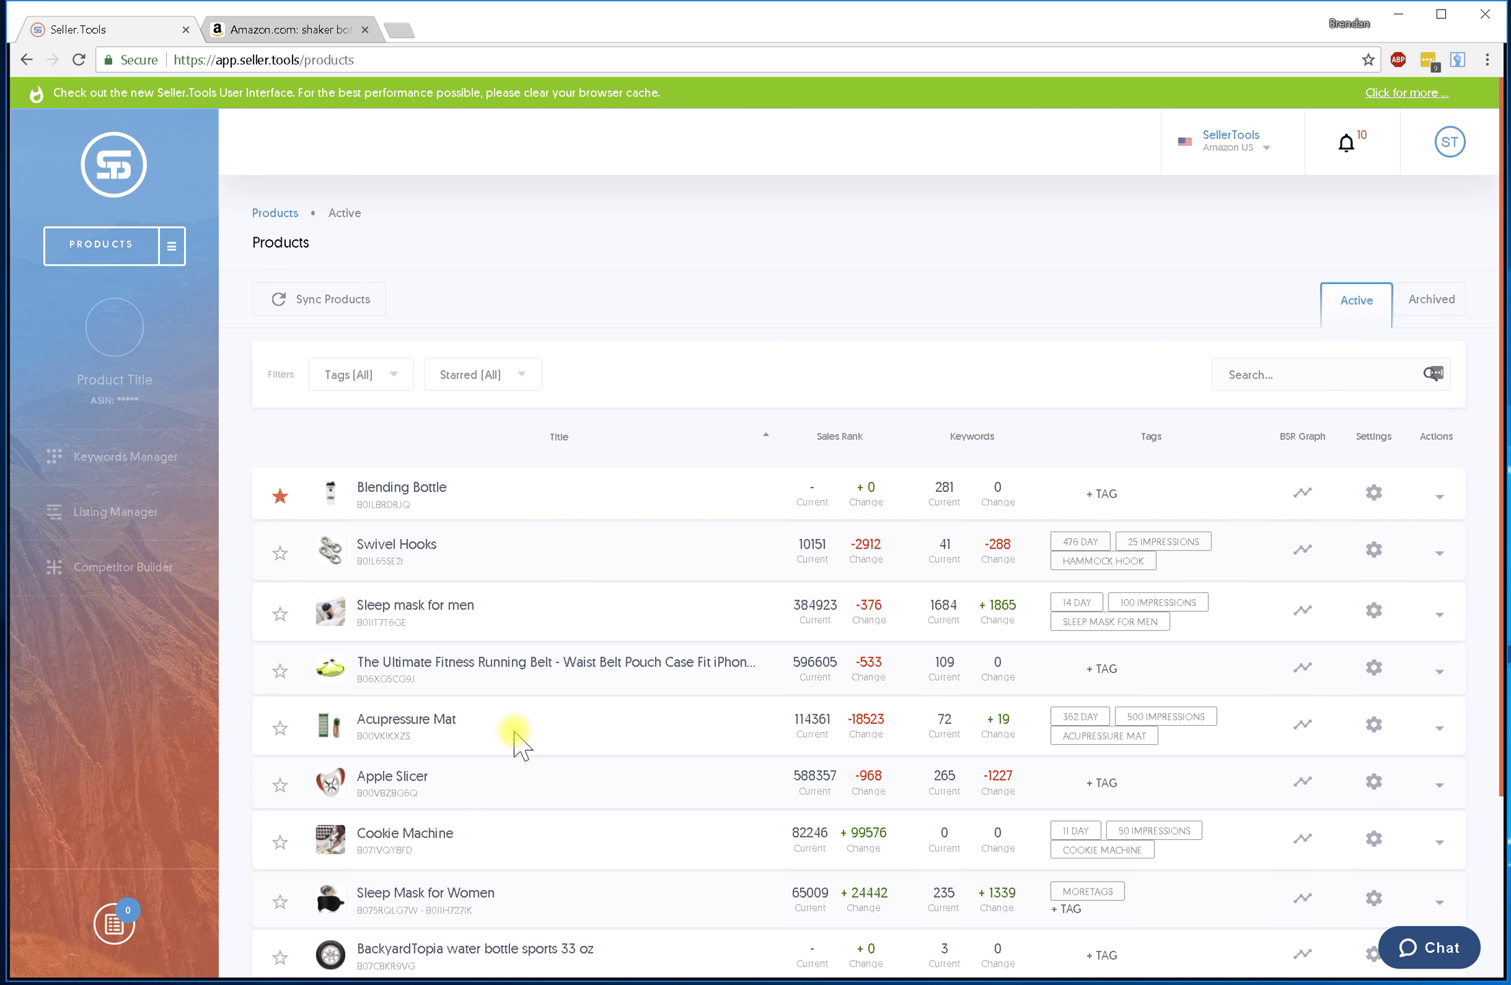
View the eight archived products, then switch back to the Active products list.
{"action": "left_click", "coordinate": [1426, 299]}
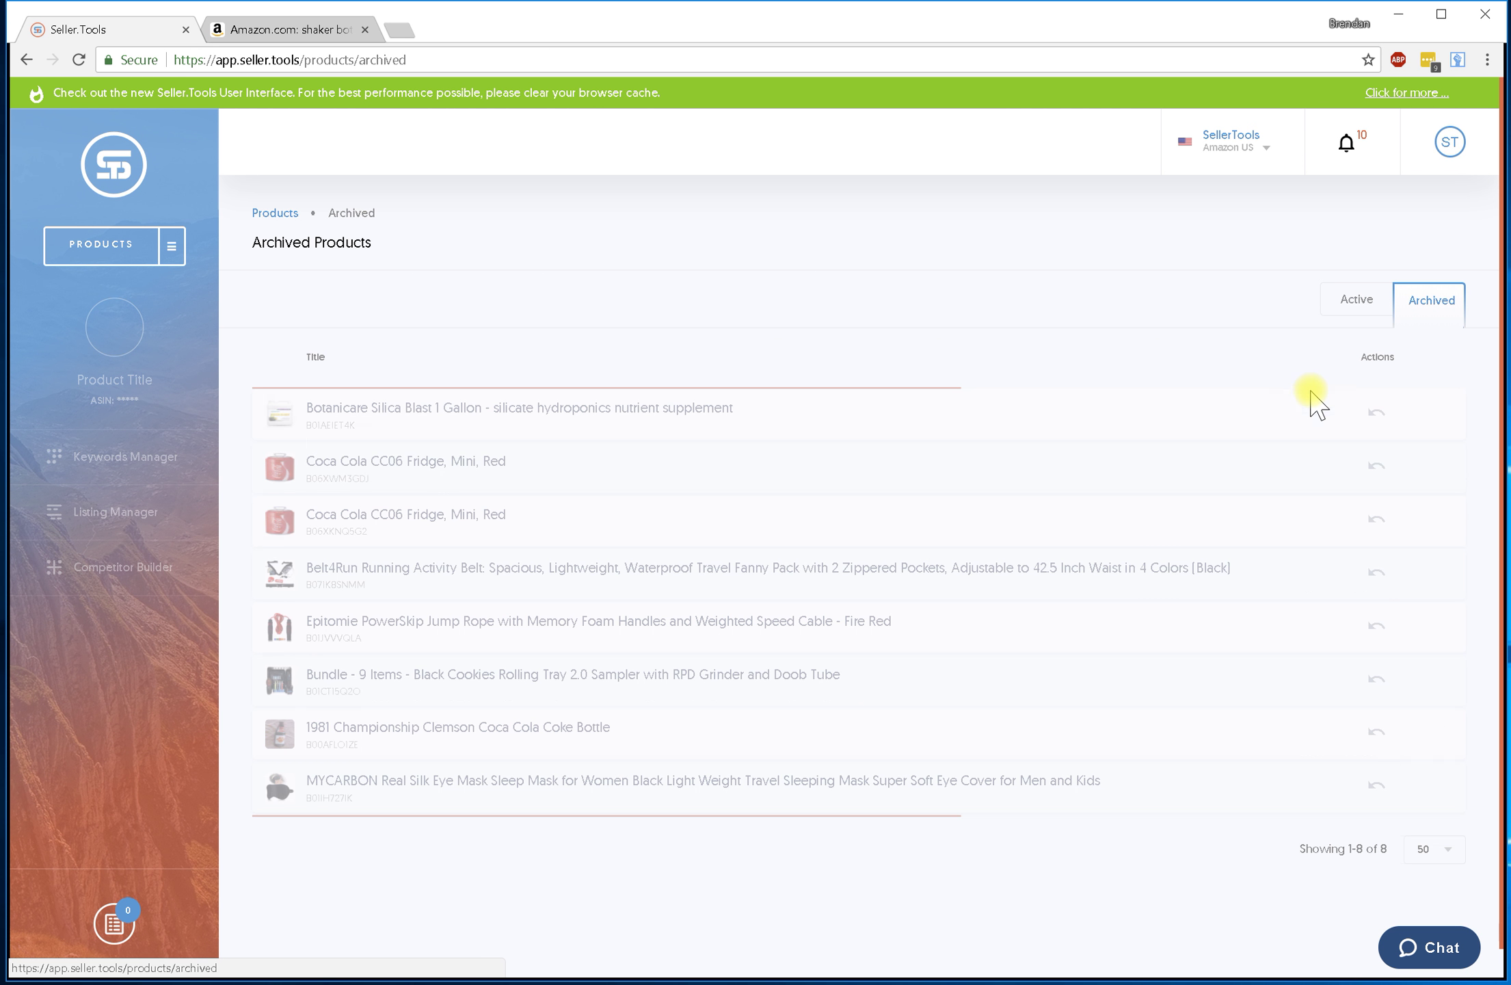
{"action": "left_click", "coordinate": [1358, 303]}
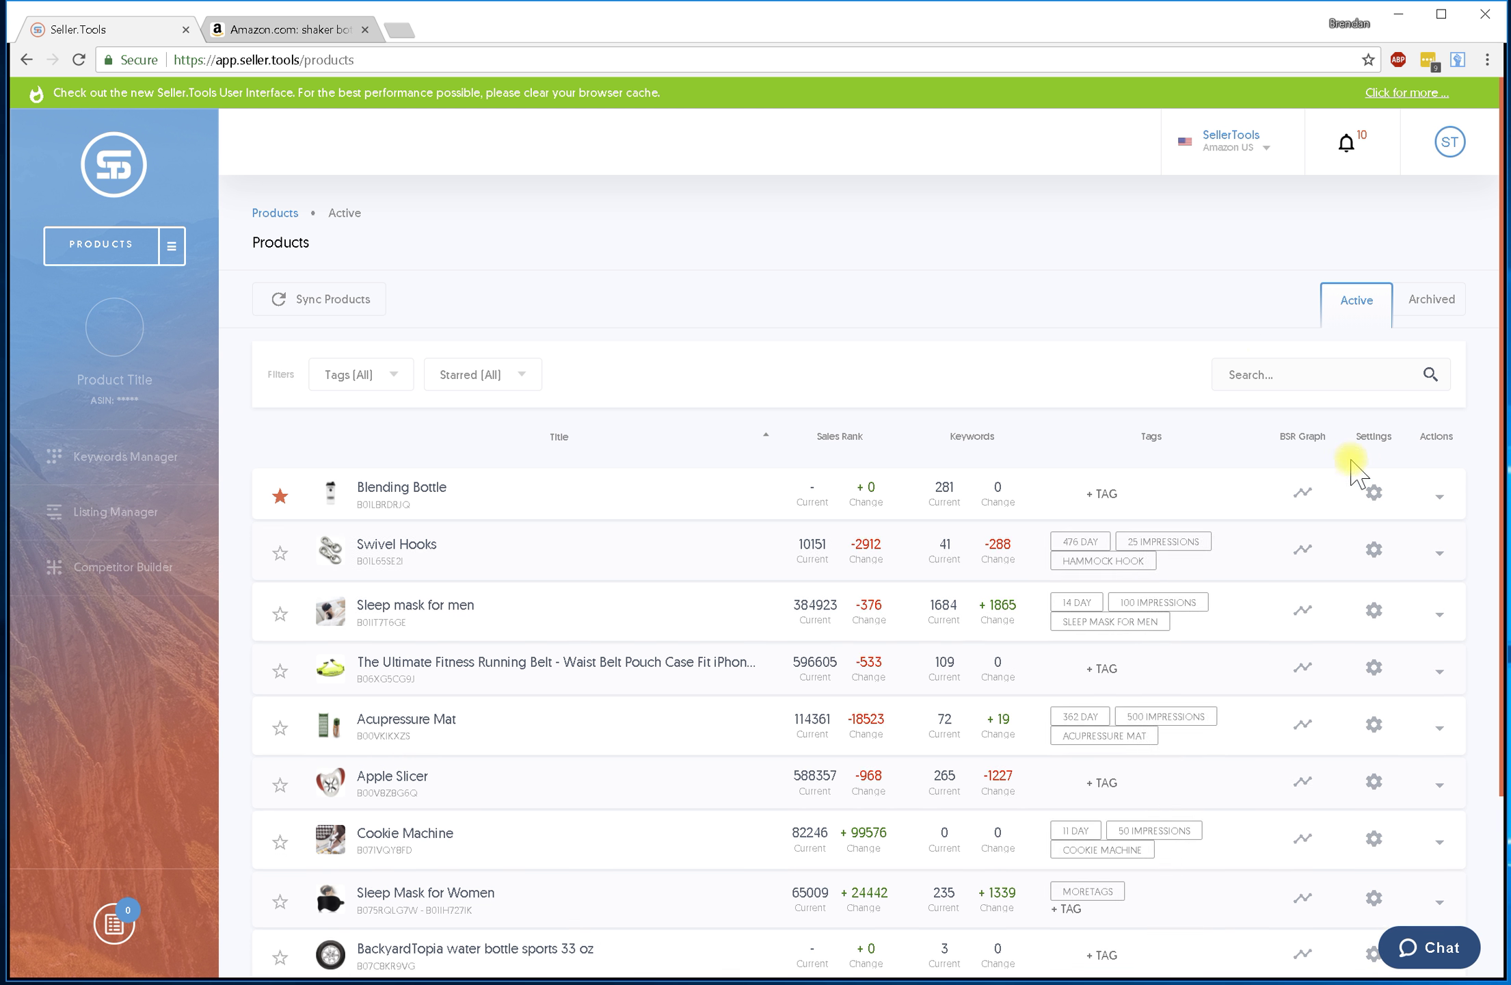
{"action": "scroll", "coordinate": [780, 318], "scroll_direction": "down", "scroll_amount": 1}
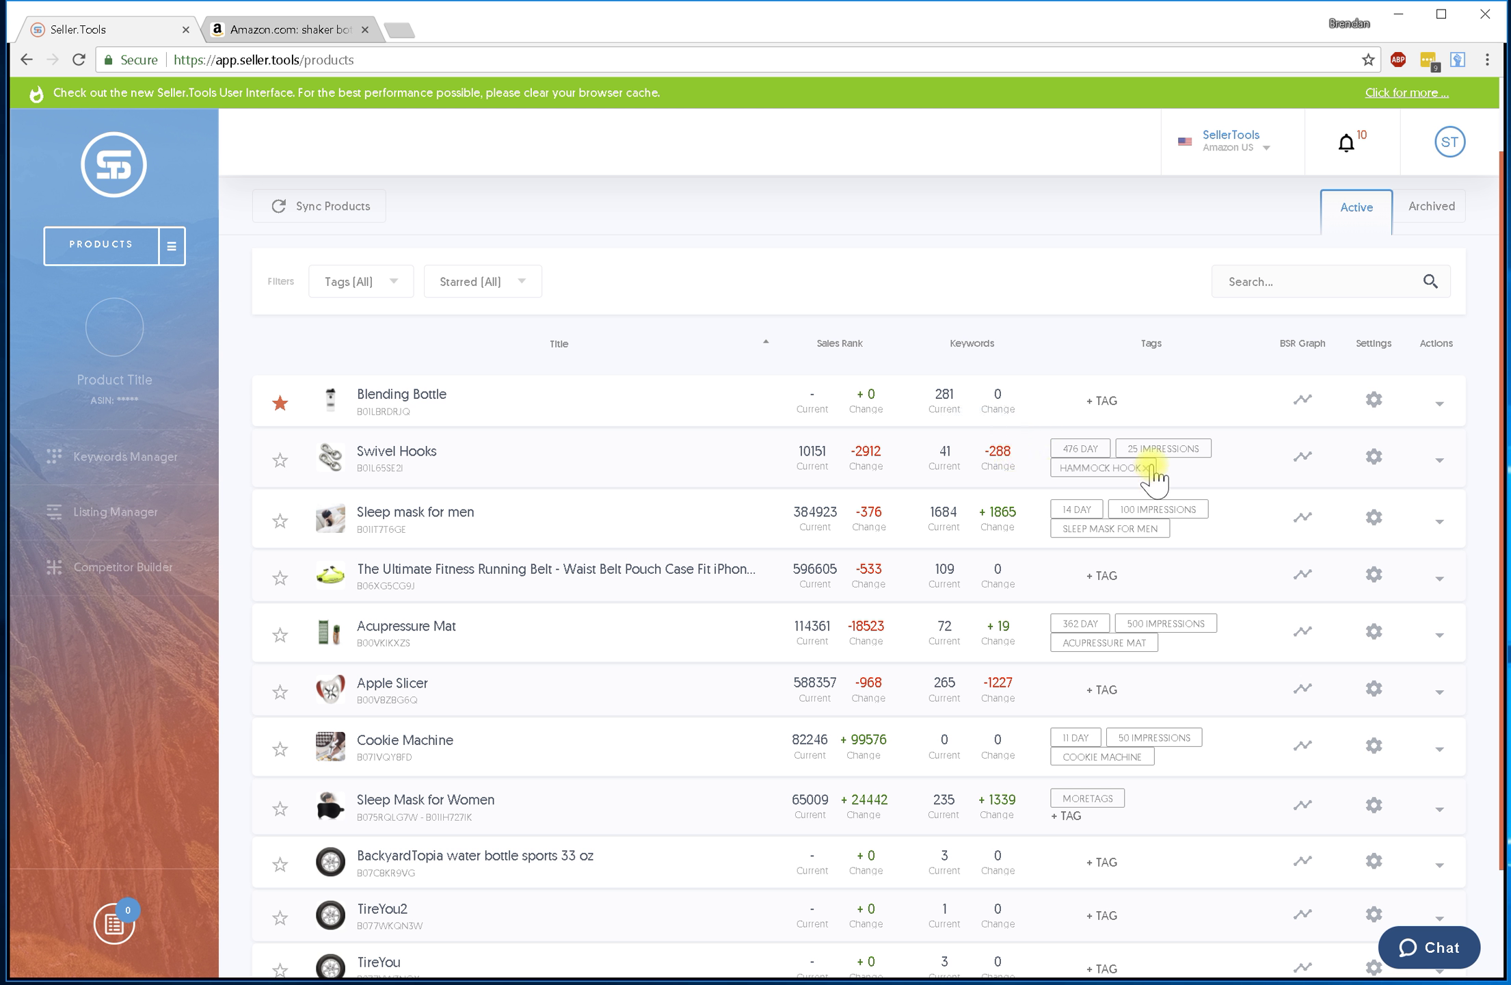
{"action": "scroll", "coordinate": [1151, 473], "scroll_direction": "up", "scroll_amount": 2}
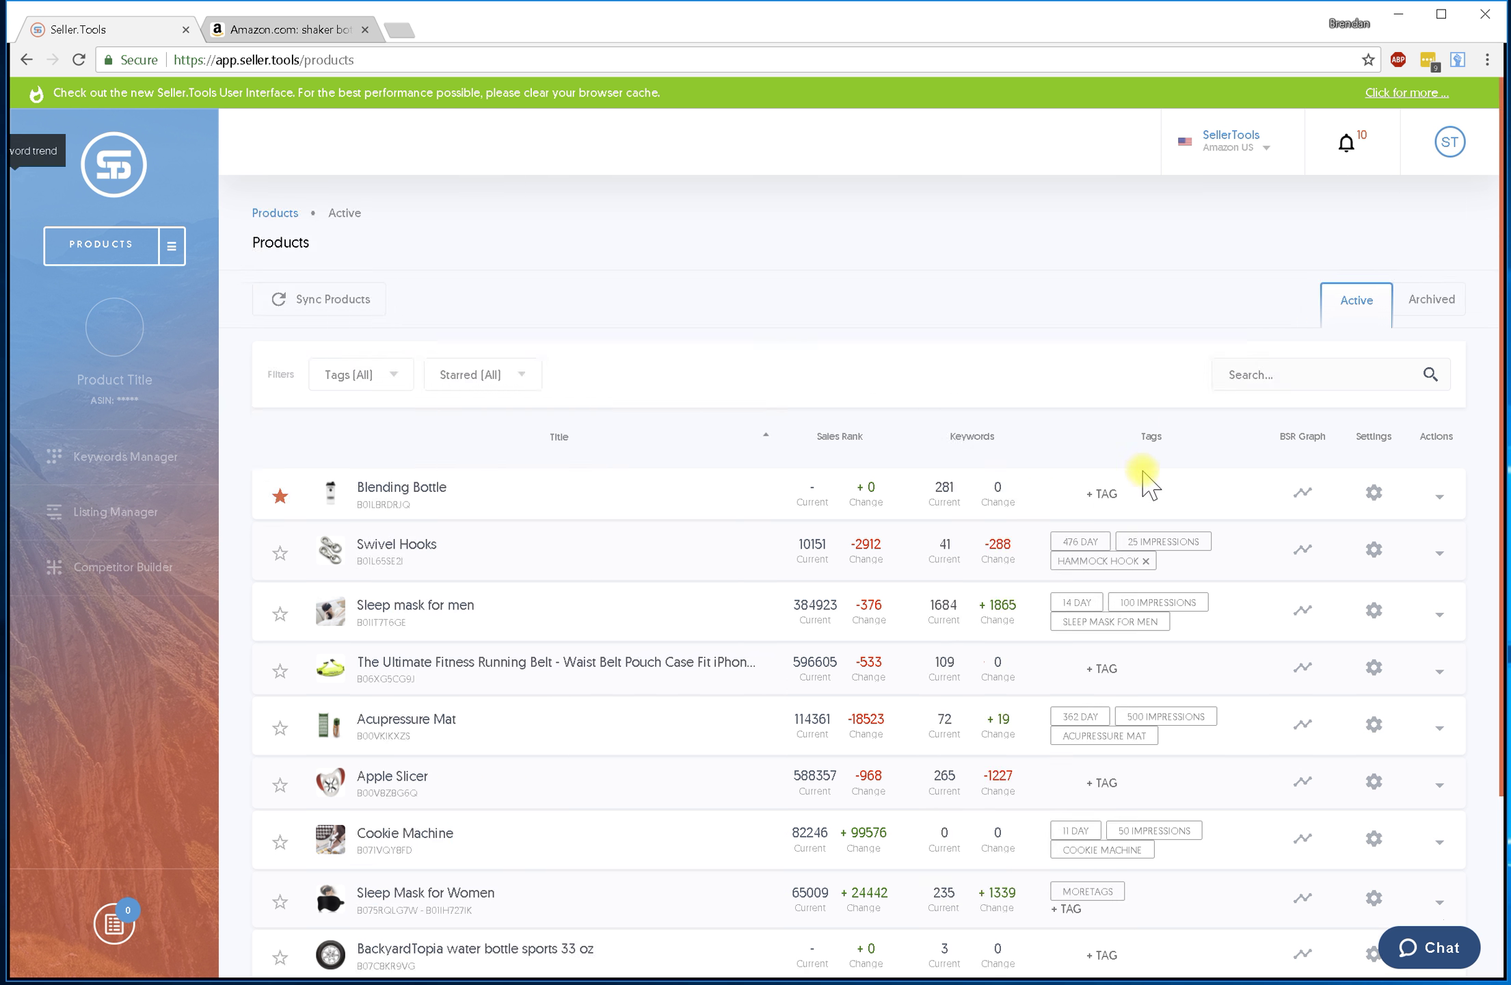
{"action": "left_click", "coordinate": [1302, 549]}
{"action": "left_click", "coordinate": [1305, 551]}
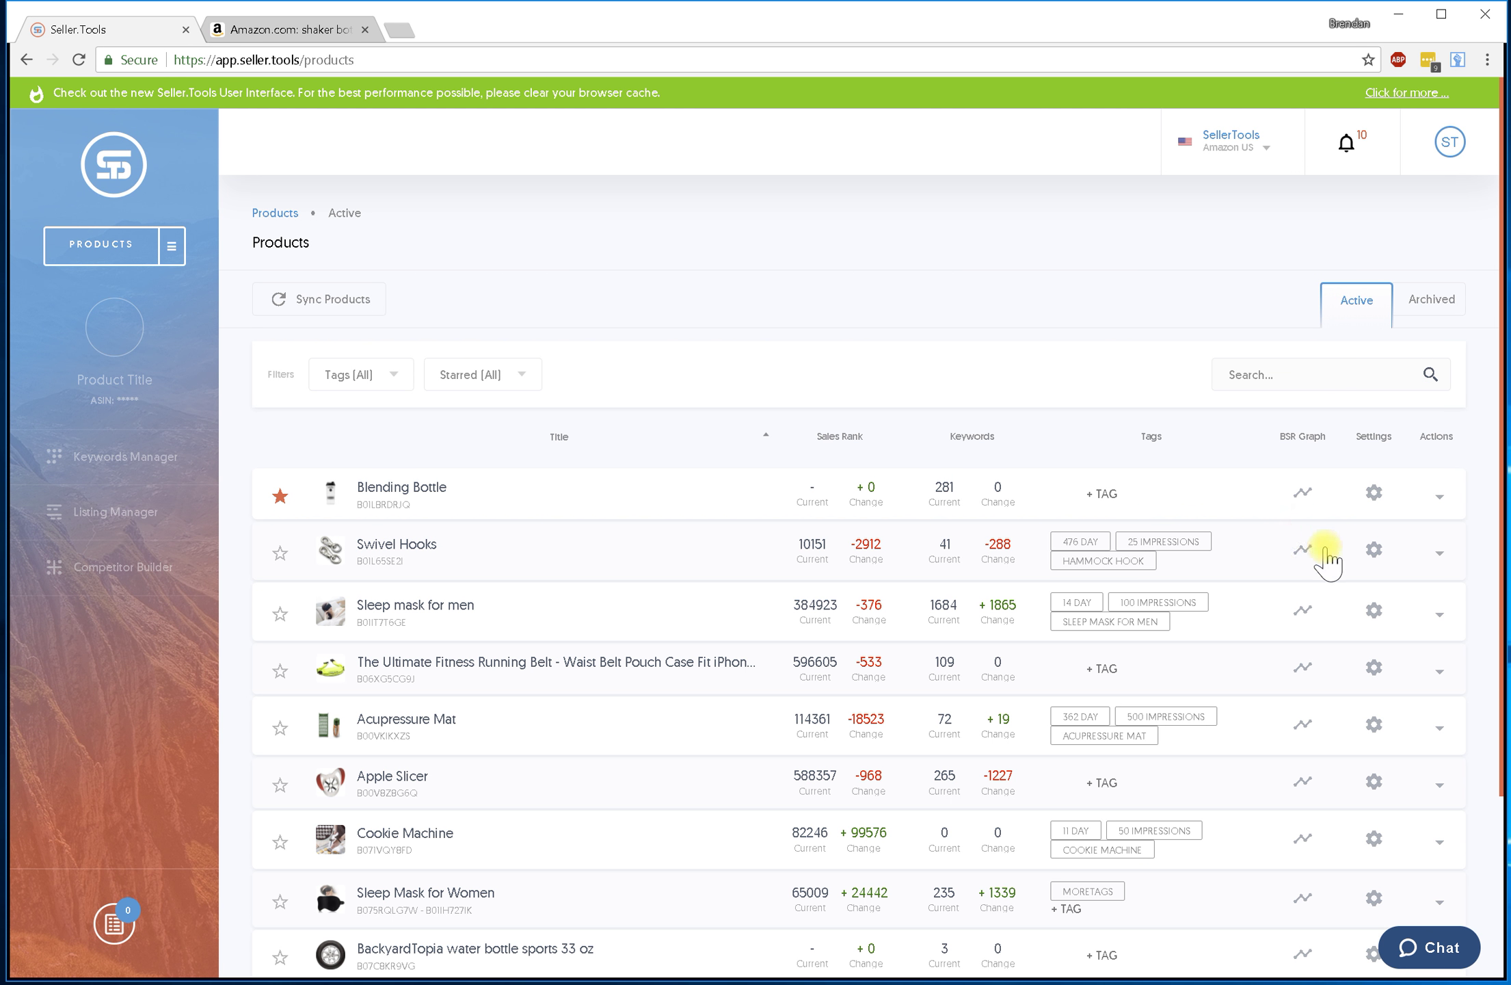
{"action": "left_click", "coordinate": [1374, 548]}
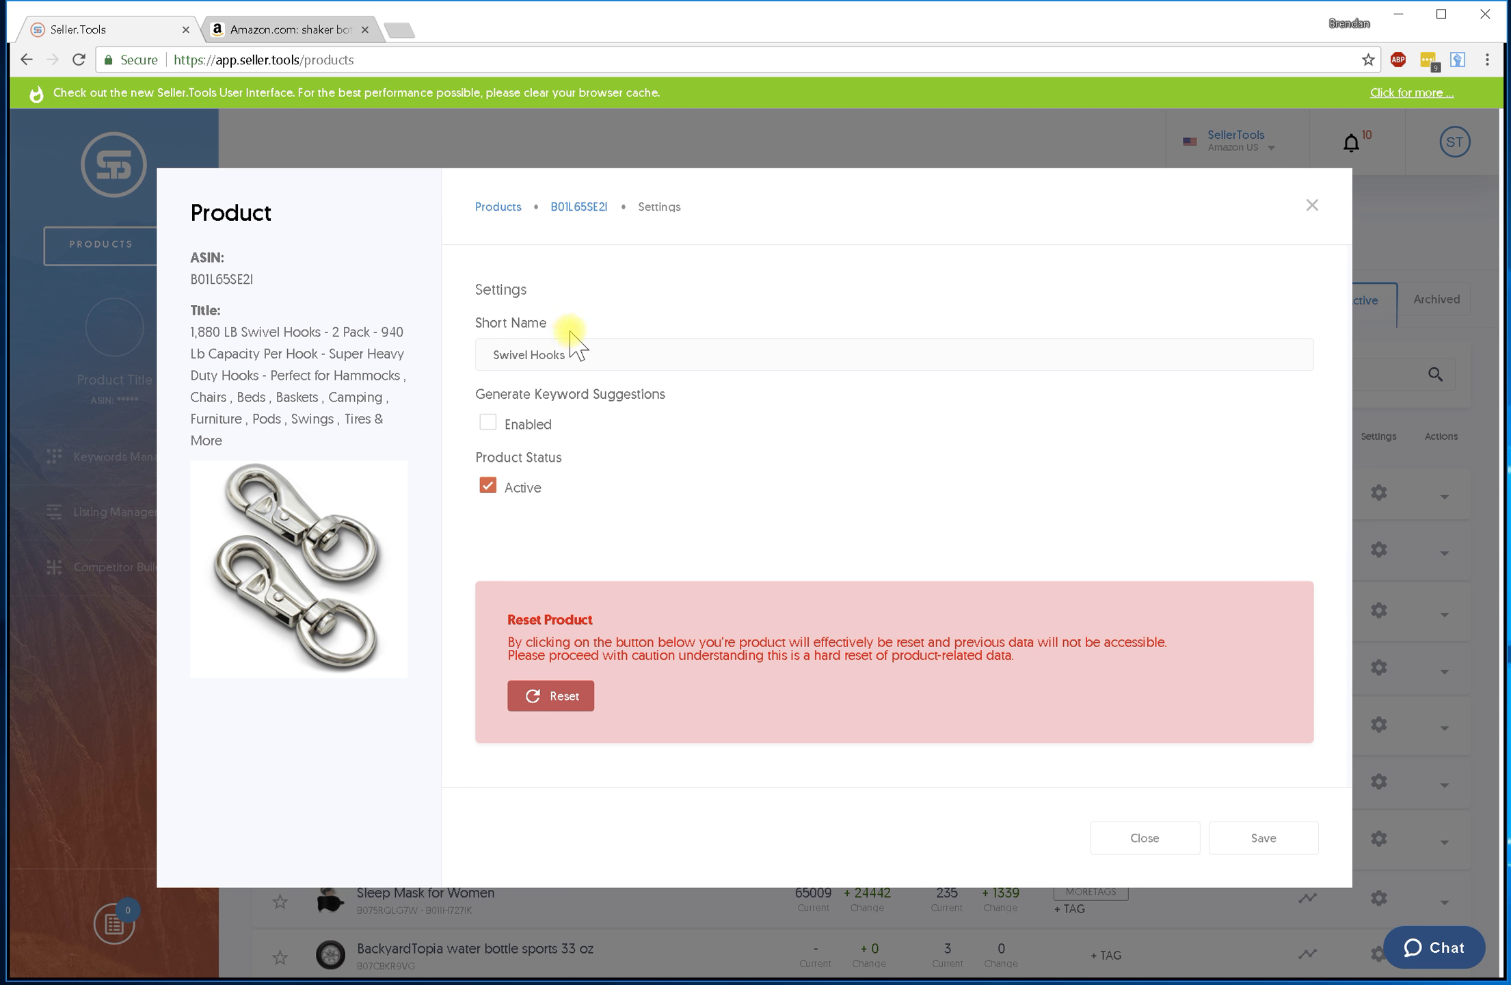
{"action": "left_click_drag", "start_coordinate": [612, 354], "coordinate": [479, 355]}
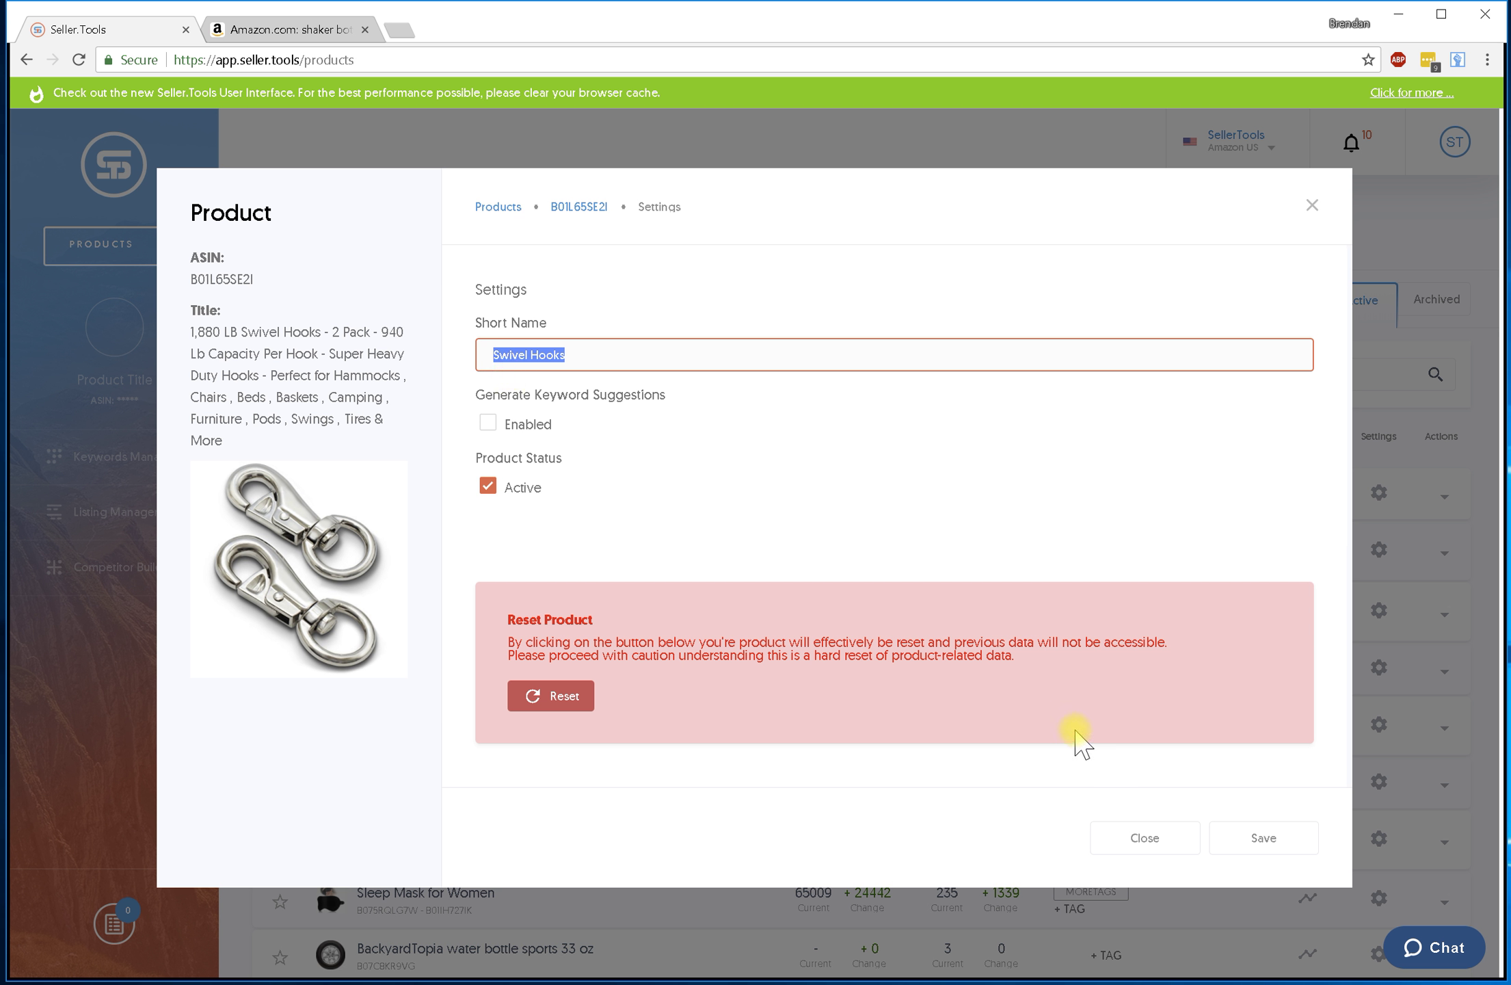
{"action": "left_click", "coordinate": [1144, 838]}
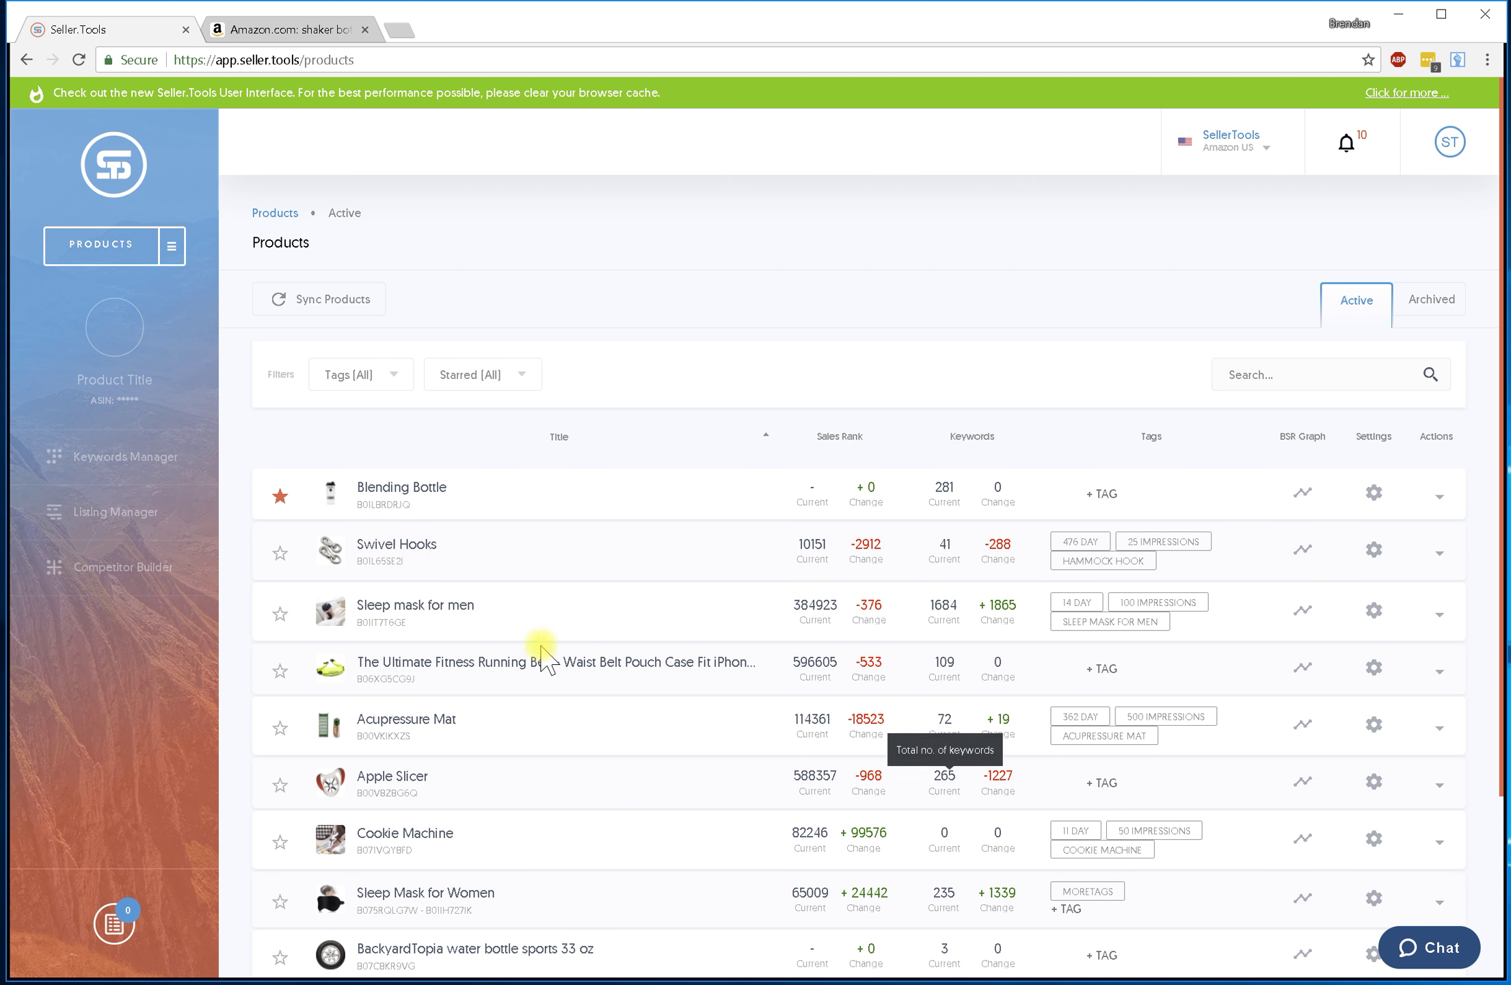
Choose Competitor Builder from the Swivel Hooks Actions menu after first trying Blending Bottle's menu.
{"action": "left_click", "coordinate": [1439, 495]}
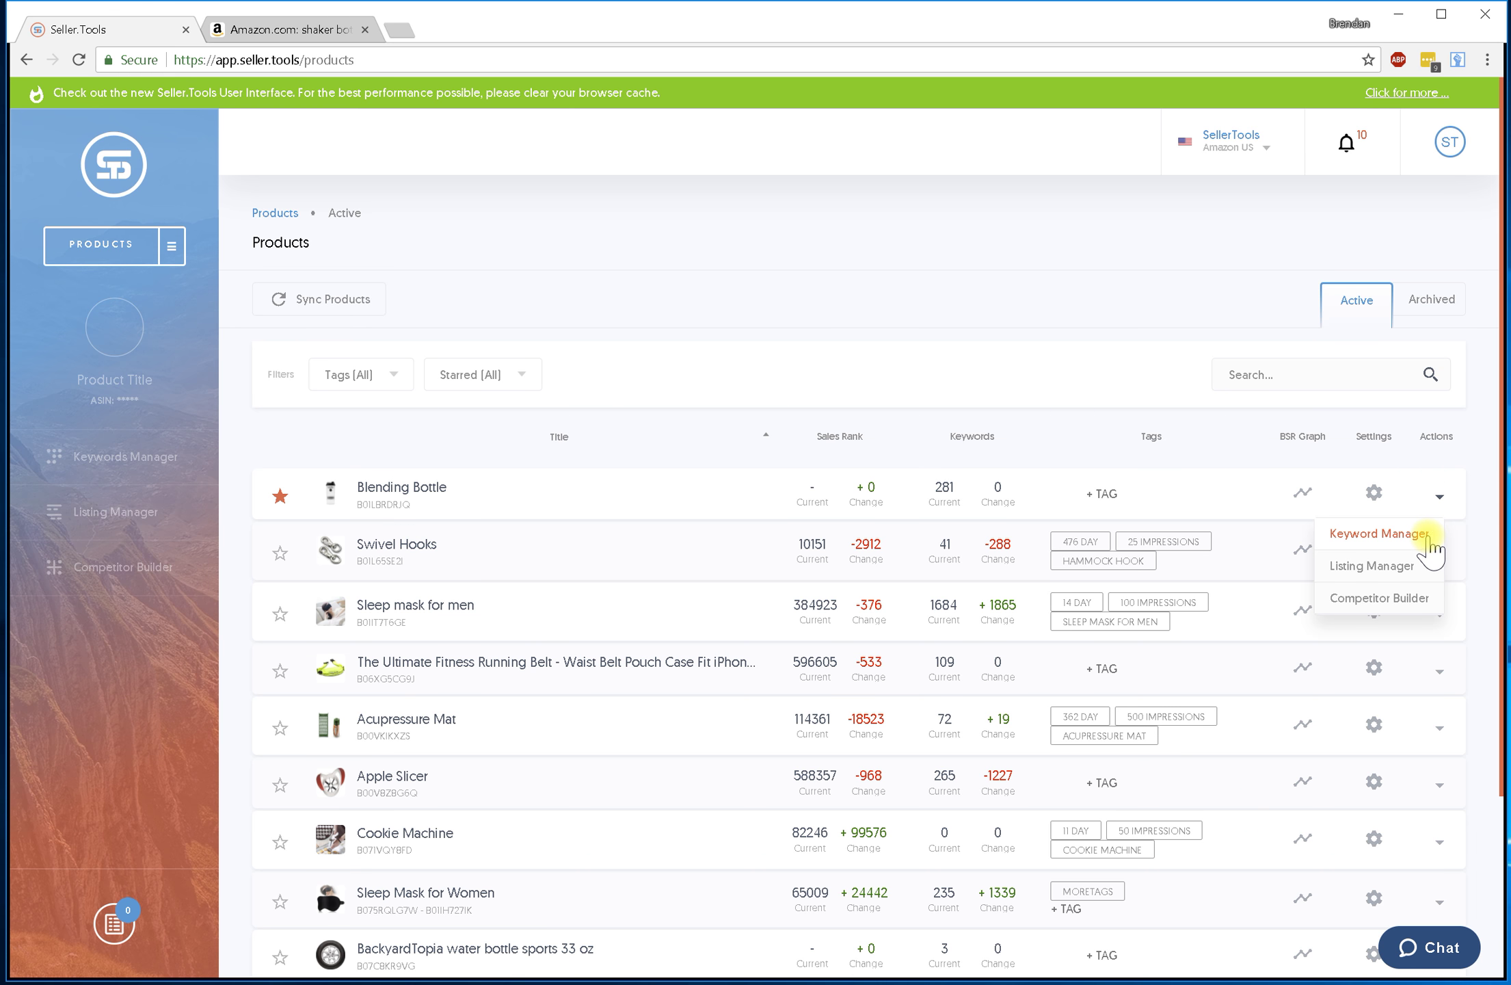
{"action": "left_click", "coordinate": [1440, 495]}
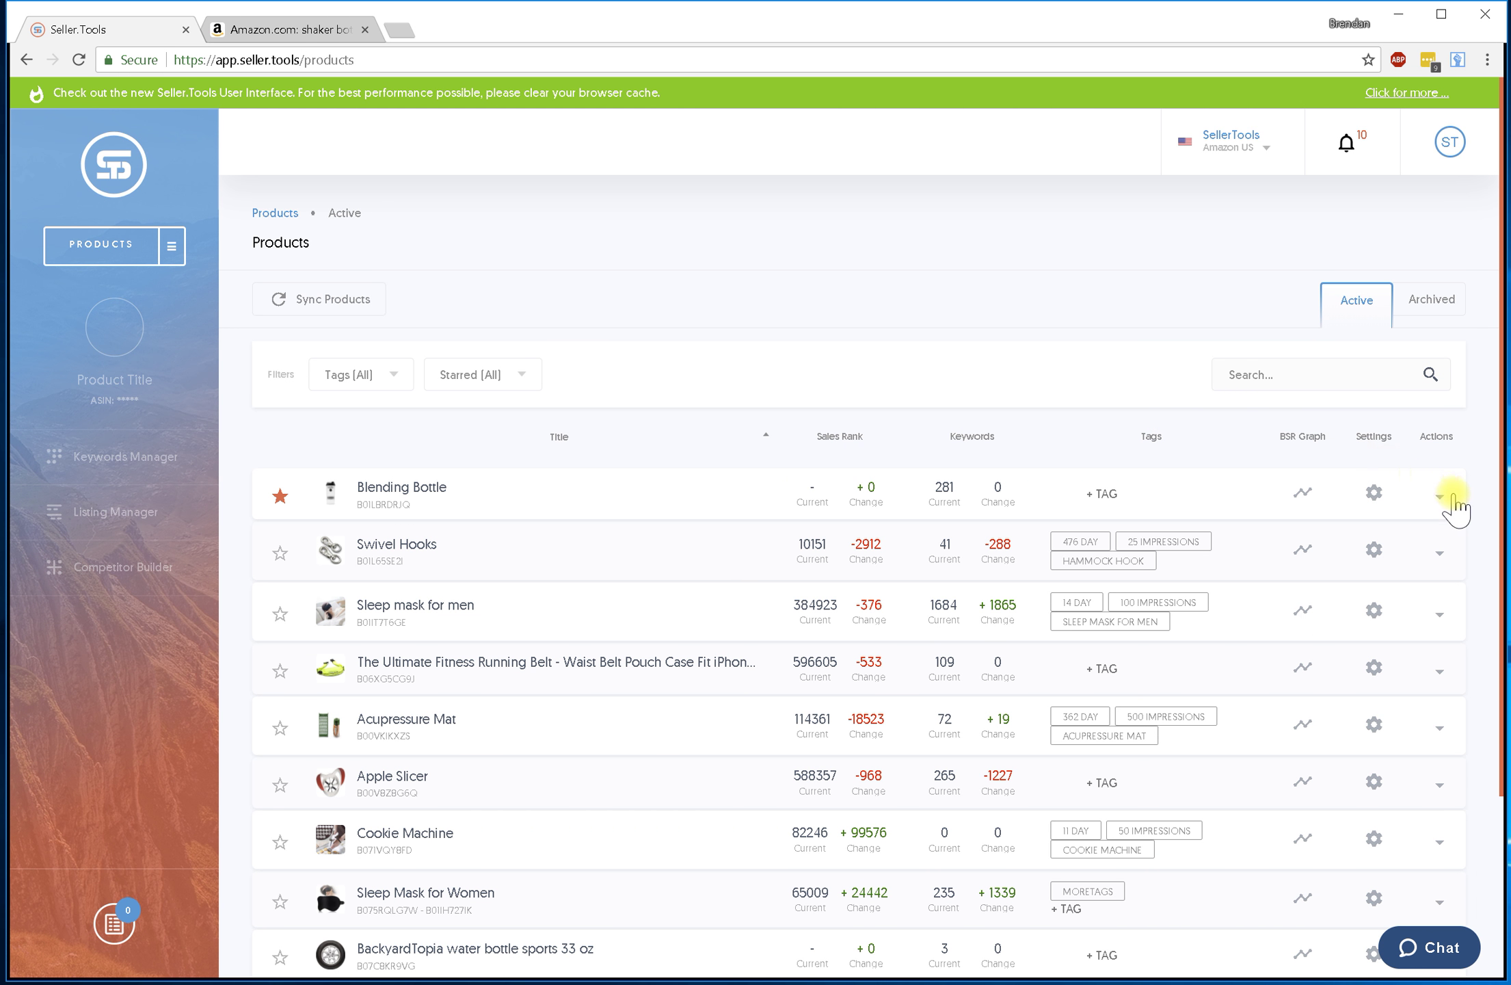
{"action": "left_click", "coordinate": [1440, 495]}
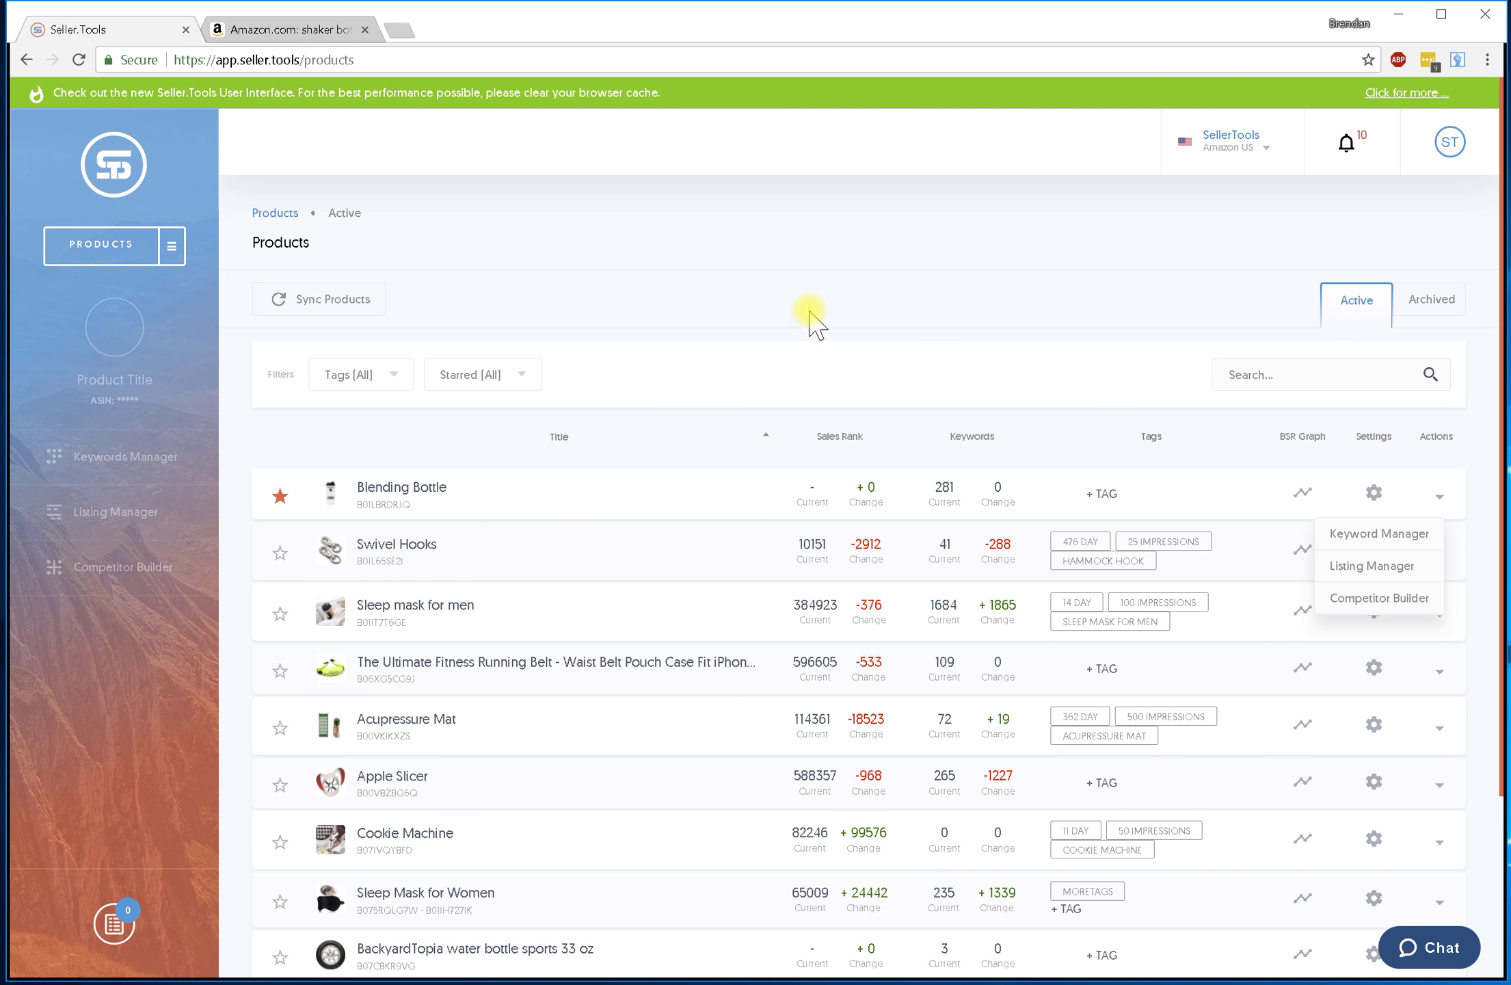
{"action": "left_click", "coordinate": [1435, 408]}
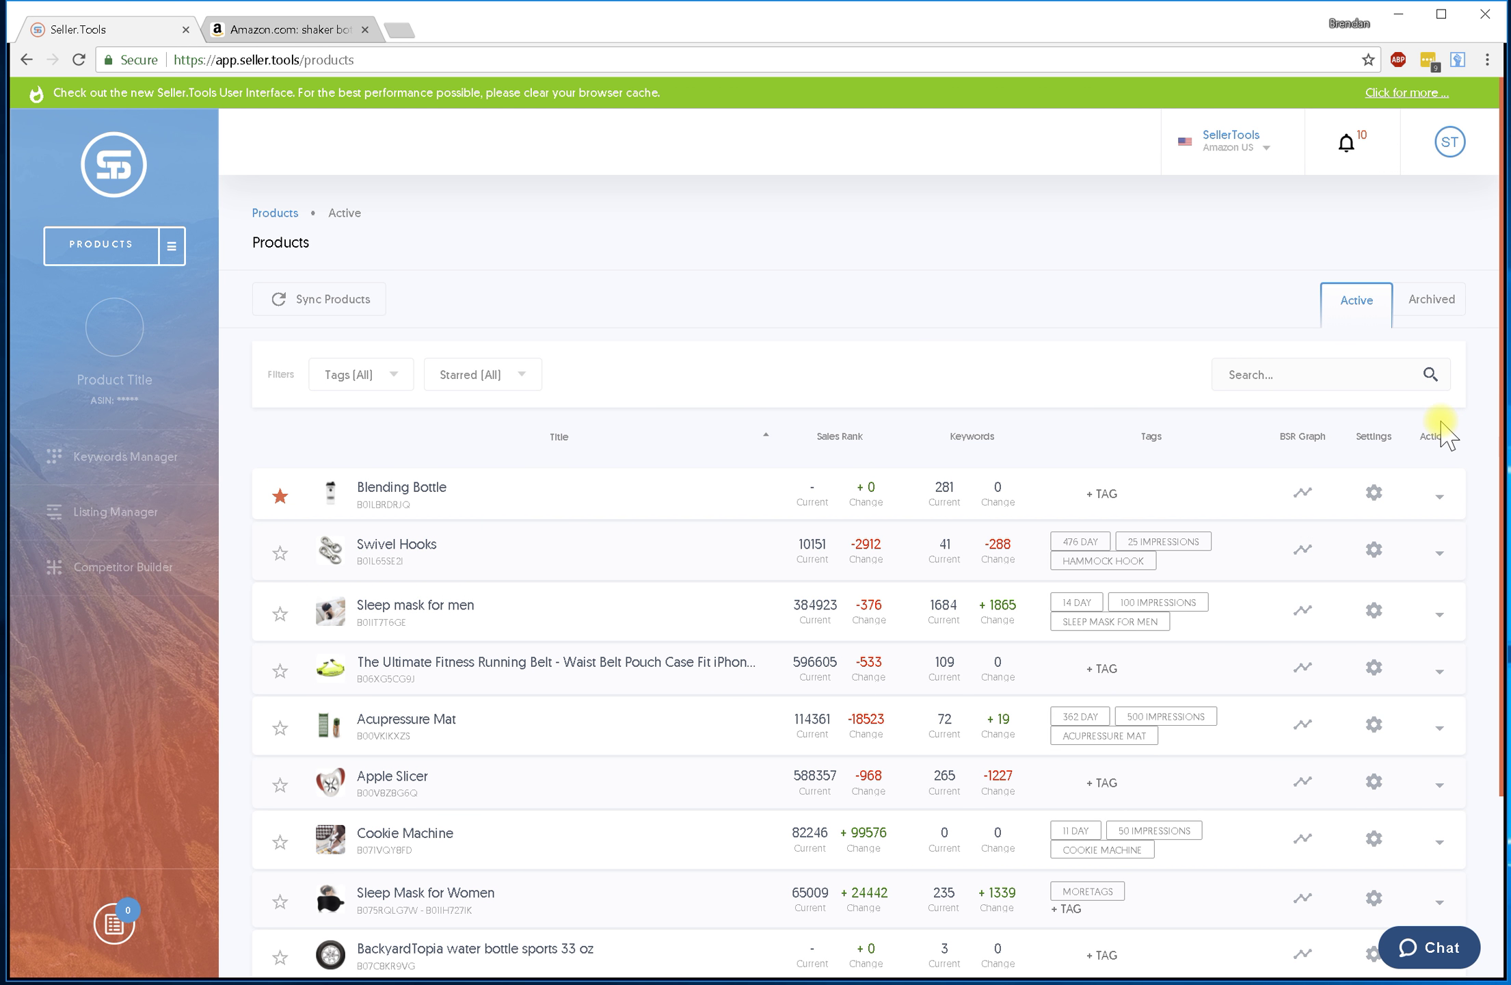
{"action": "left_click", "coordinate": [1439, 552]}
{"action": "left_click", "coordinate": [1380, 656]}
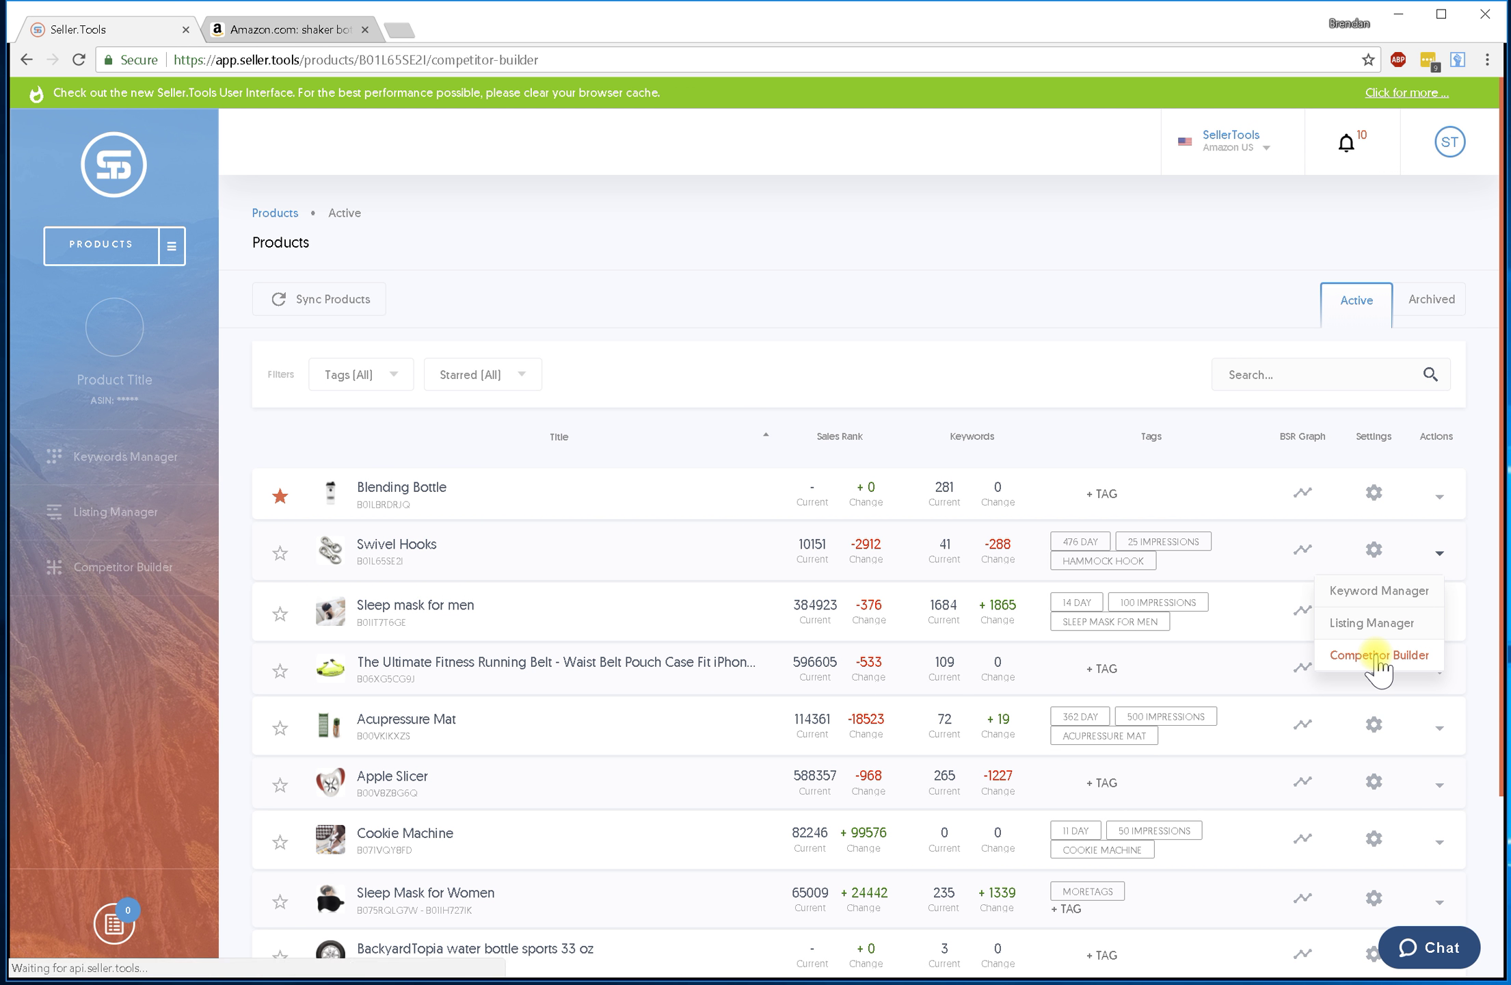
Visit Swivel Hooks' Keywords Manager and Competitor Builder via the sidebar, then return to Products.
{"action": "left_click", "coordinate": [127, 169]}
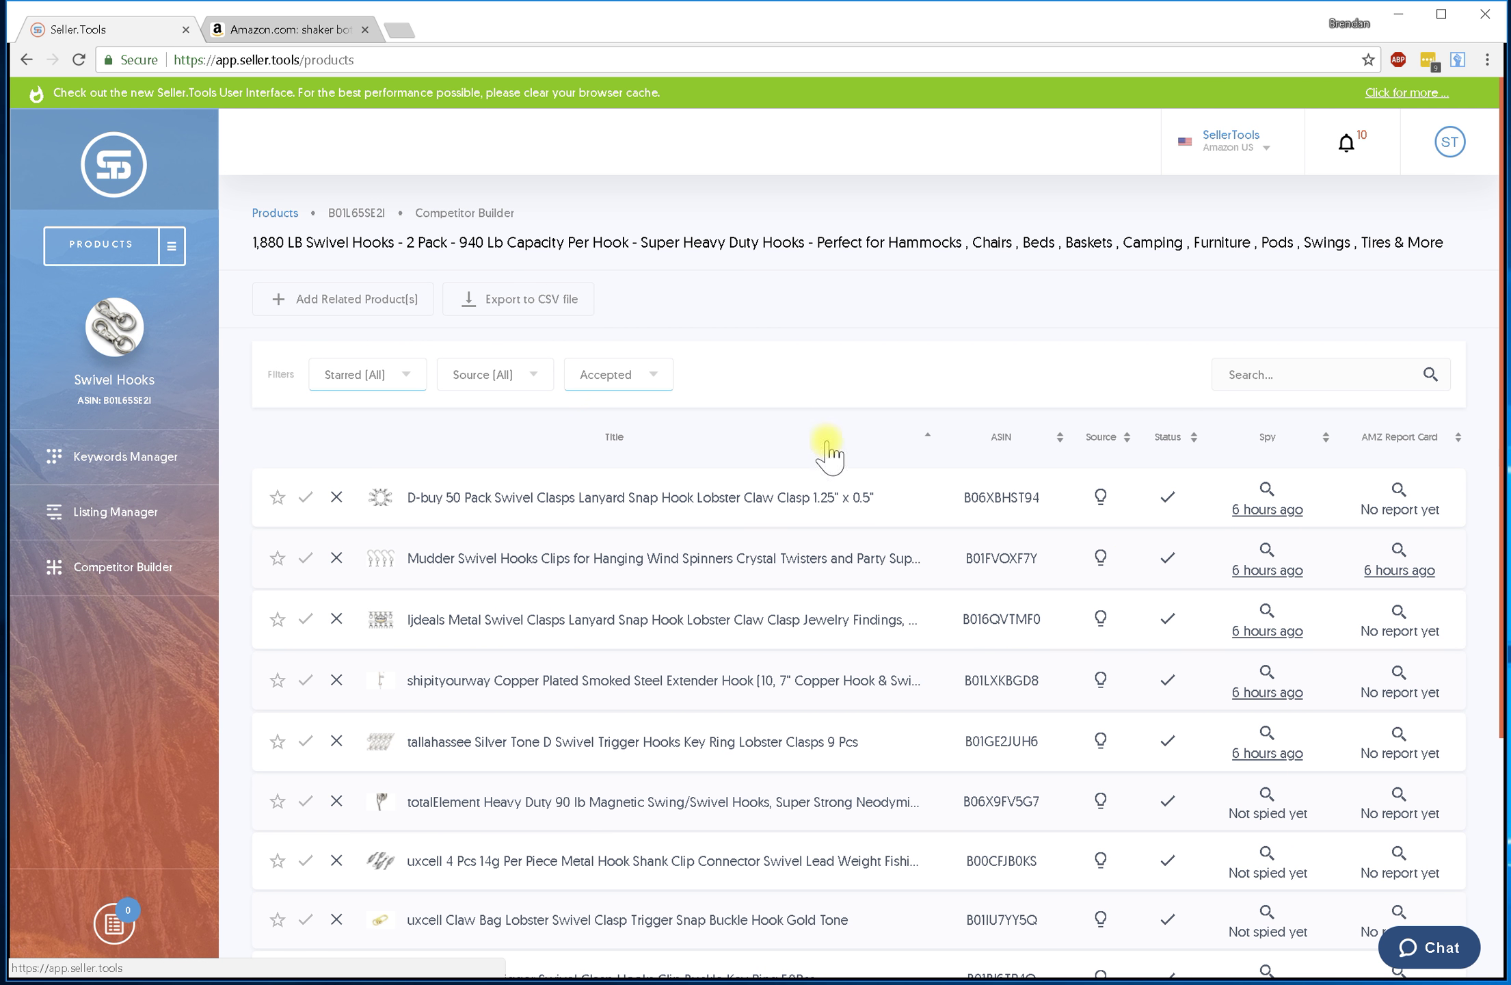
{"action": "left_click", "coordinate": [407, 546]}
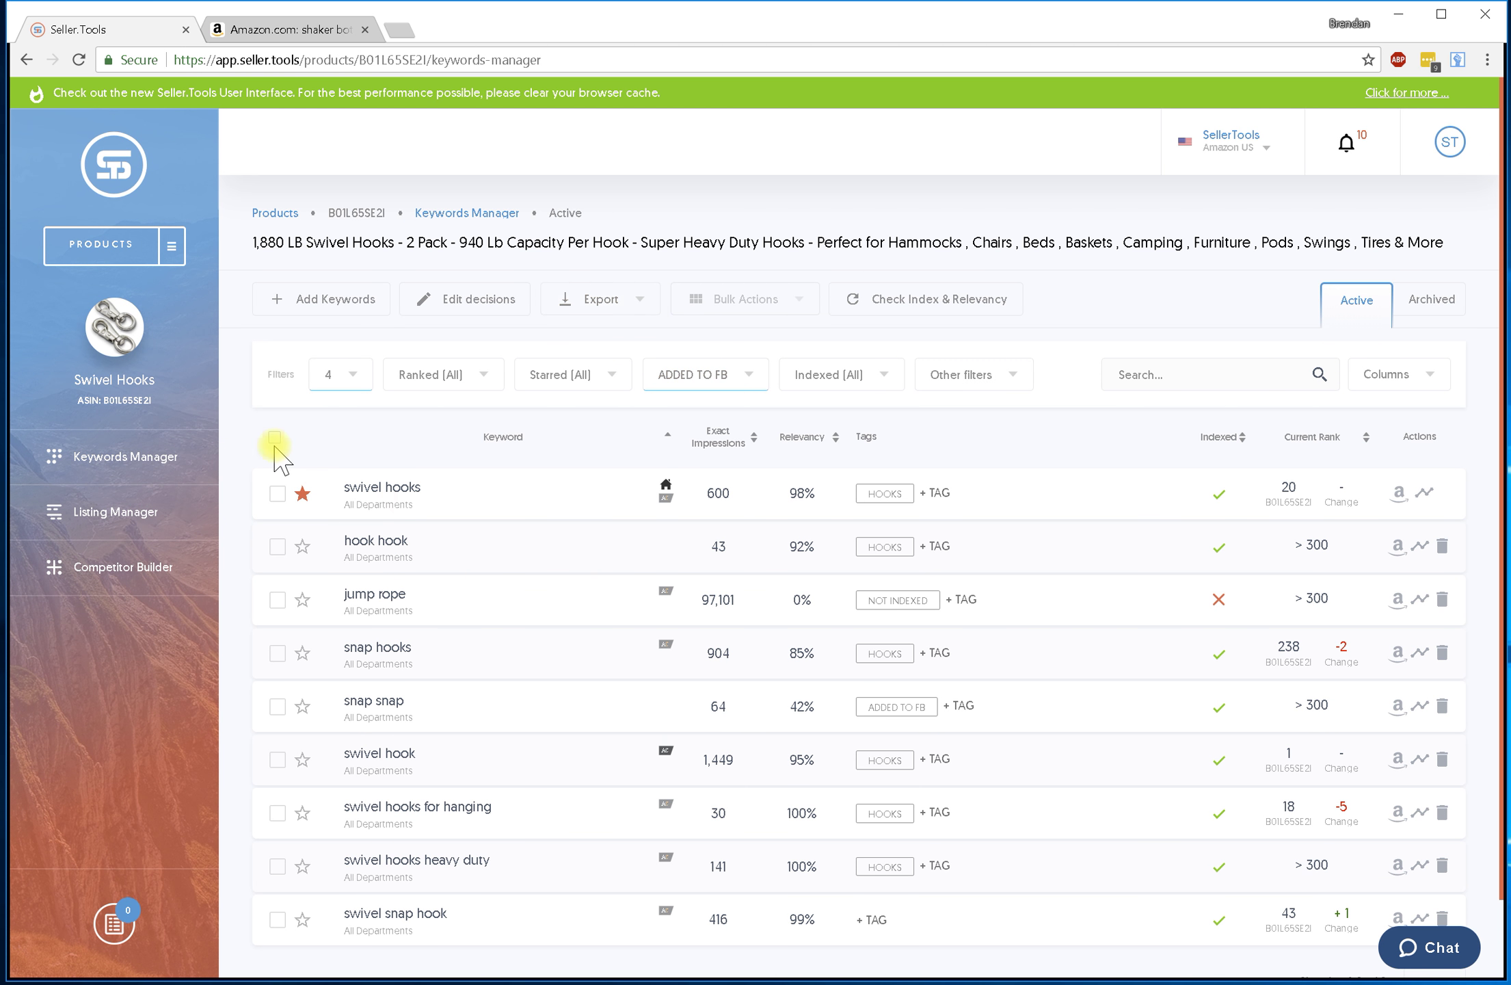
{"action": "left_click", "coordinate": [123, 567]}
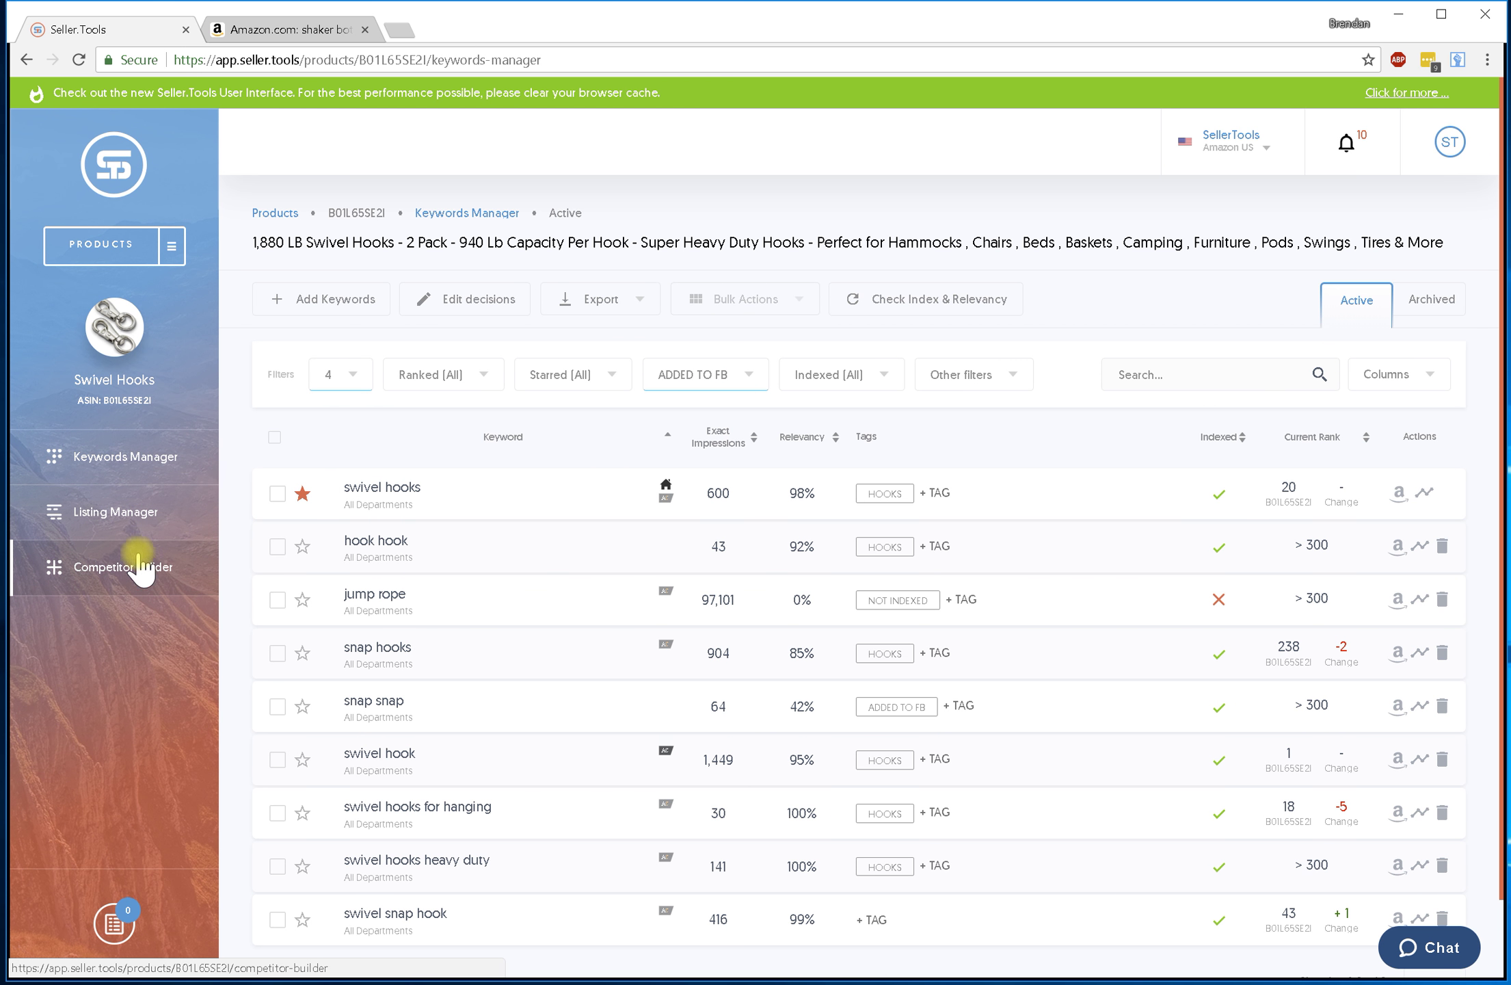
{"action": "left_click", "coordinate": [169, 247]}
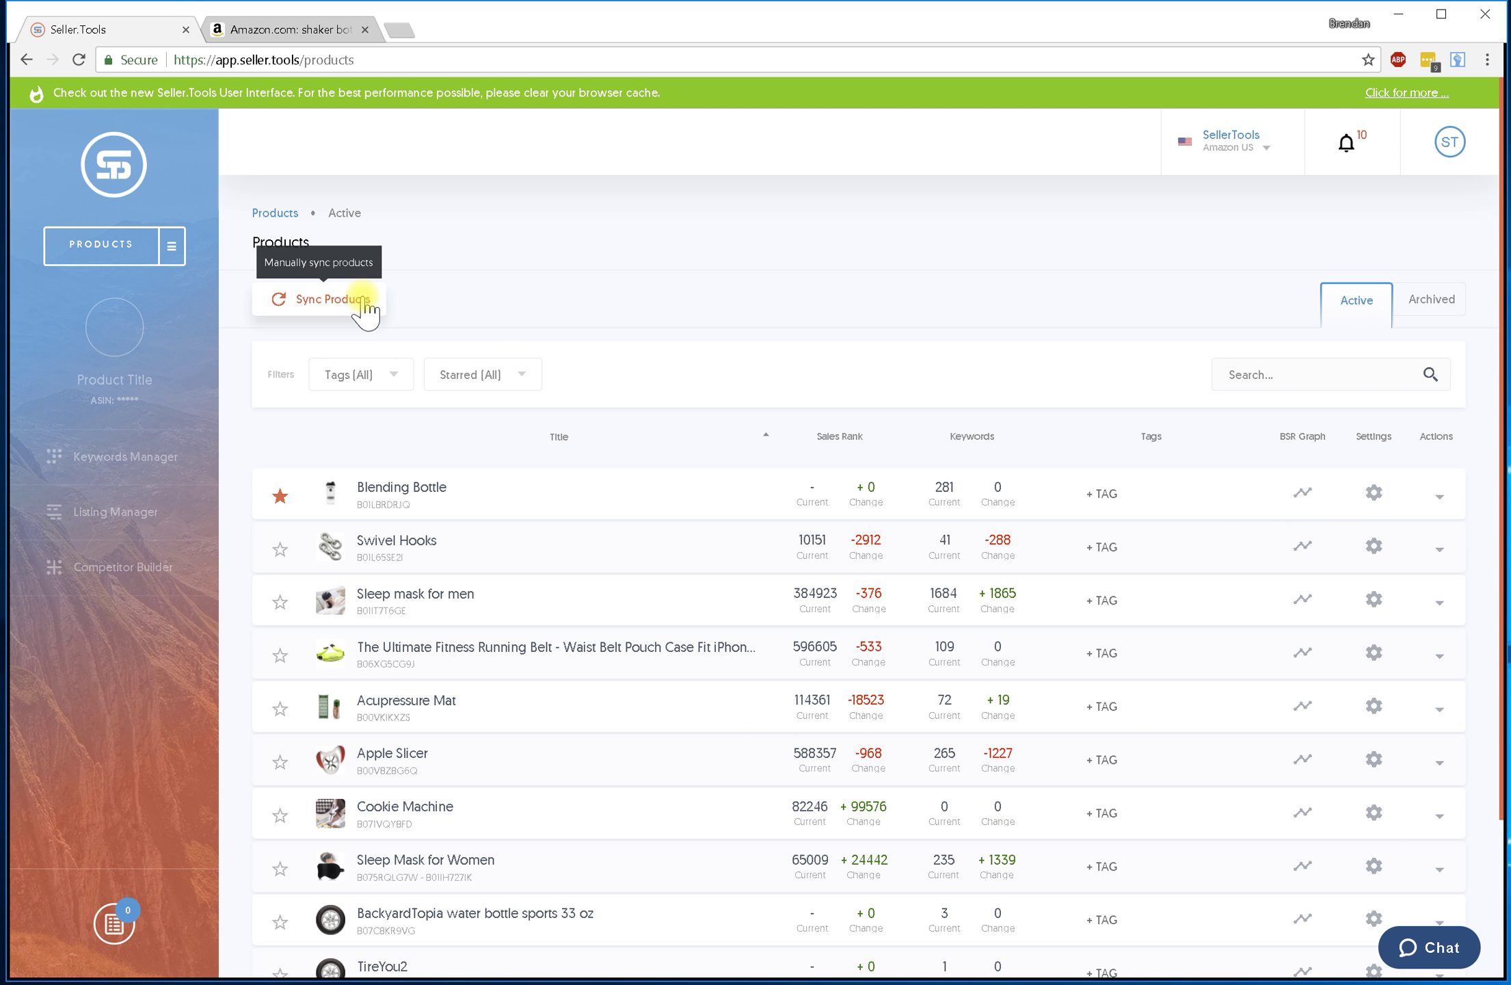